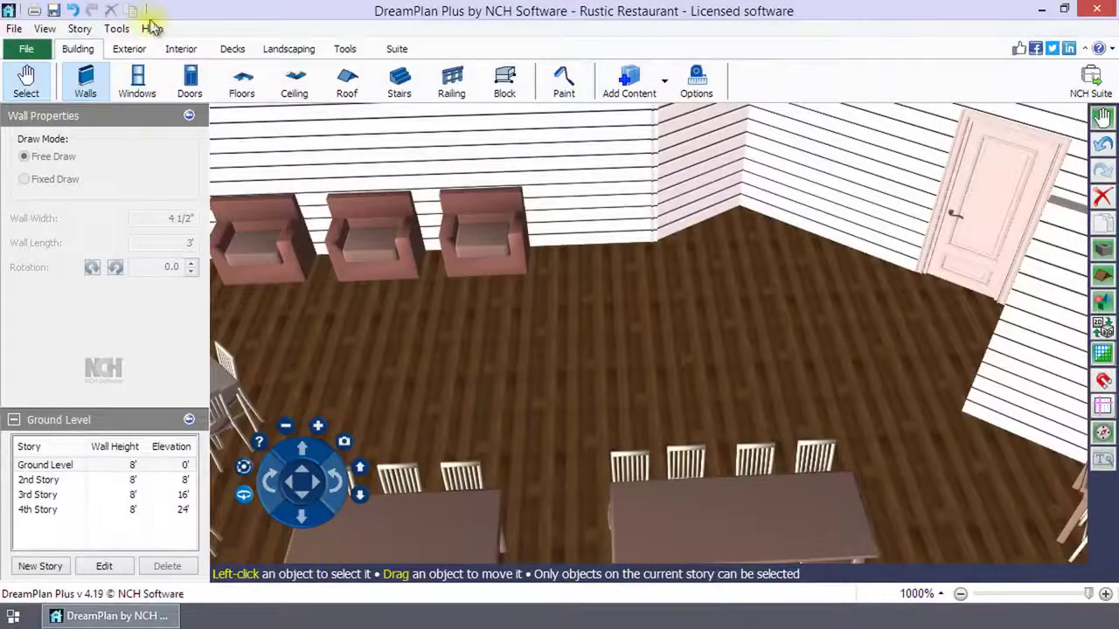
Step: Place a Reach-in Floor Cooler from the Appliances catalogue in the middle of the room
left_click(169, 50)
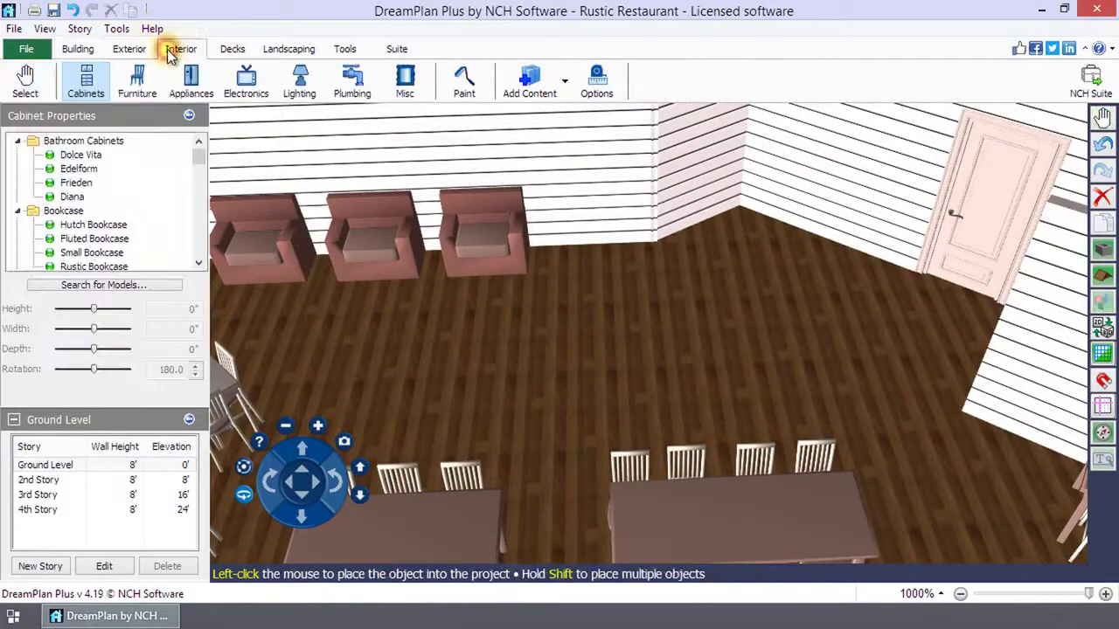
left_click(188, 87)
scroll(203, 172, "down", 1)
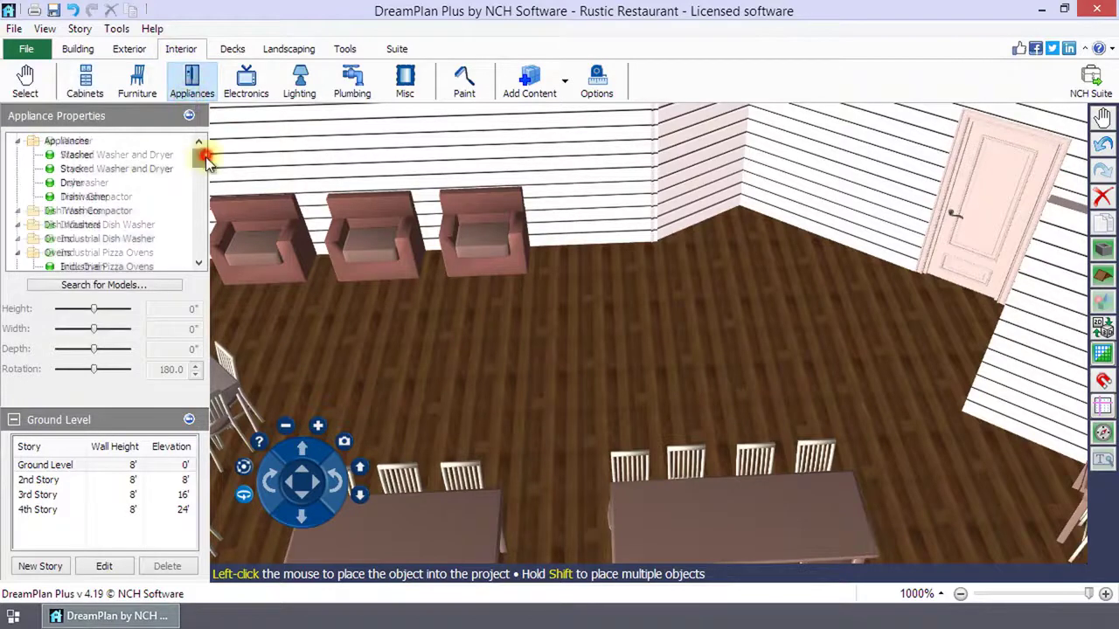
scroll(205, 172, "down", 1)
scroll(208, 174, "down", 3)
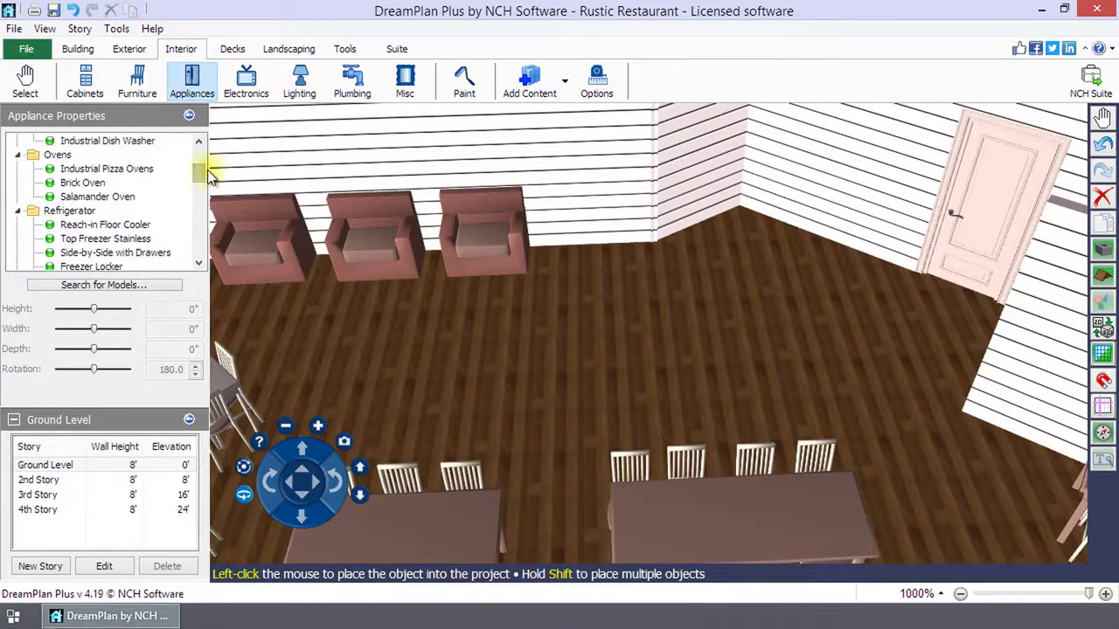
left_click(114, 226)
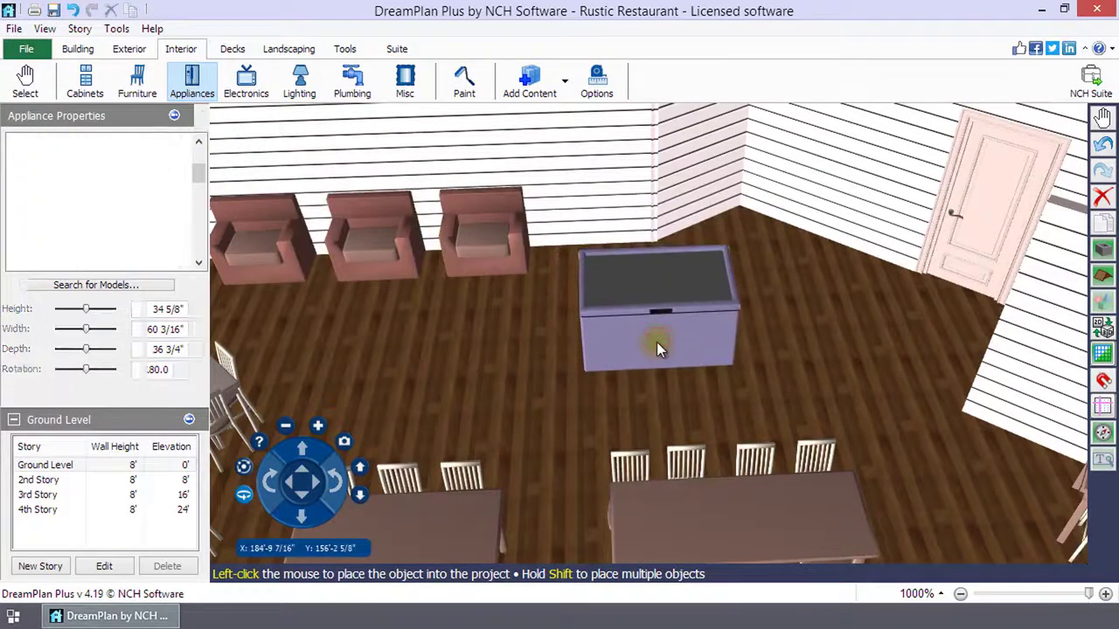
left_click(656, 342)
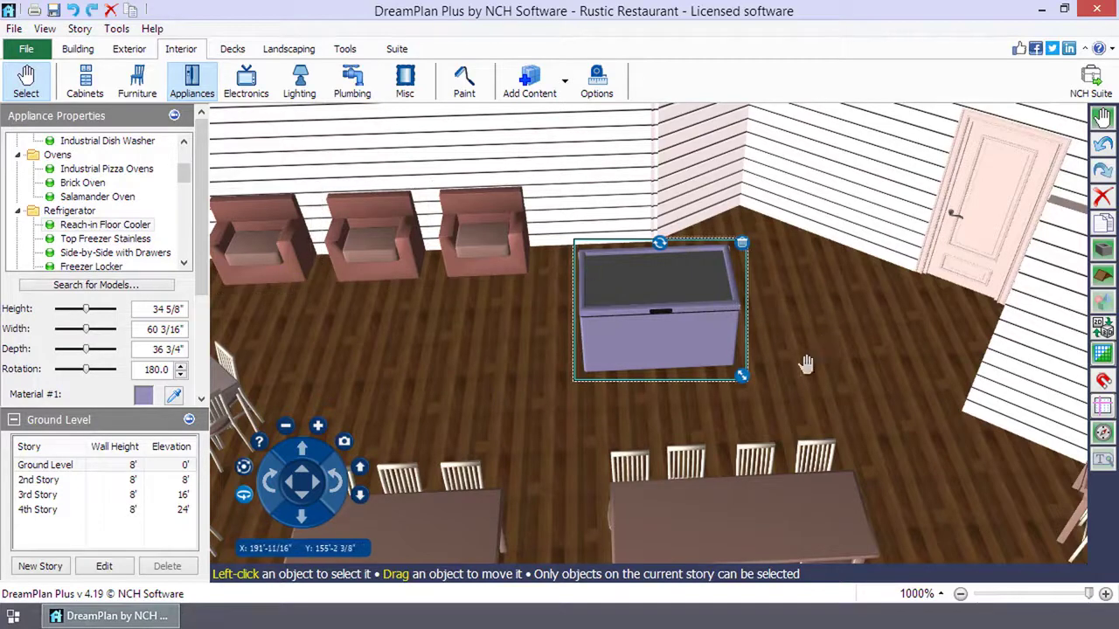
Step: Shrink the cooler, rotate it to 173 degrees, then delete it
left_click_drag(745, 382, 726, 371)
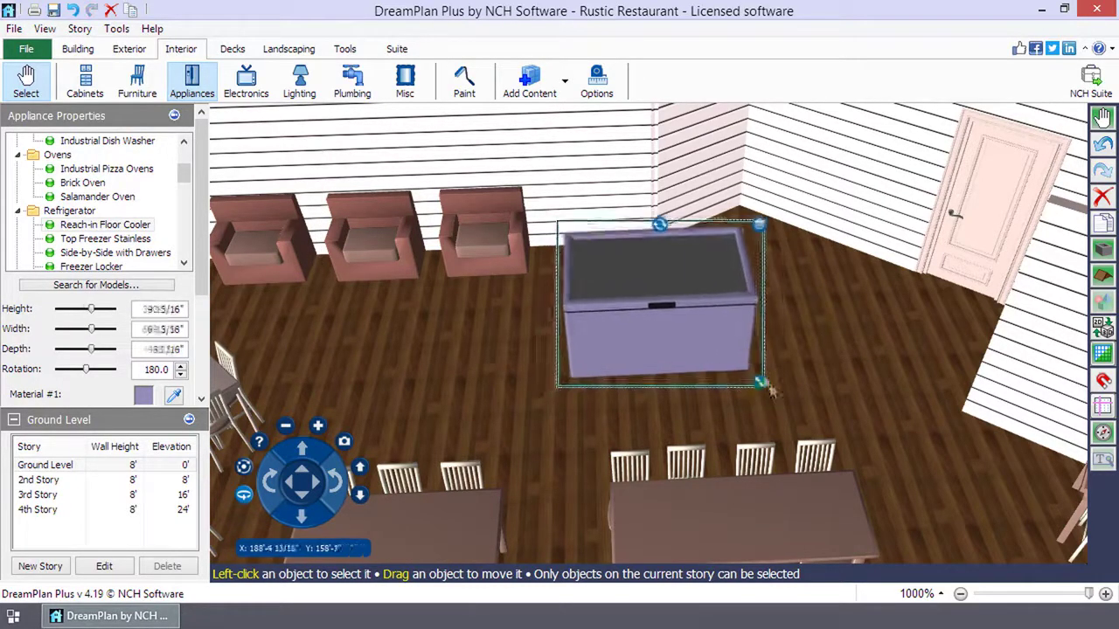
left_click_drag(662, 263, 651, 230)
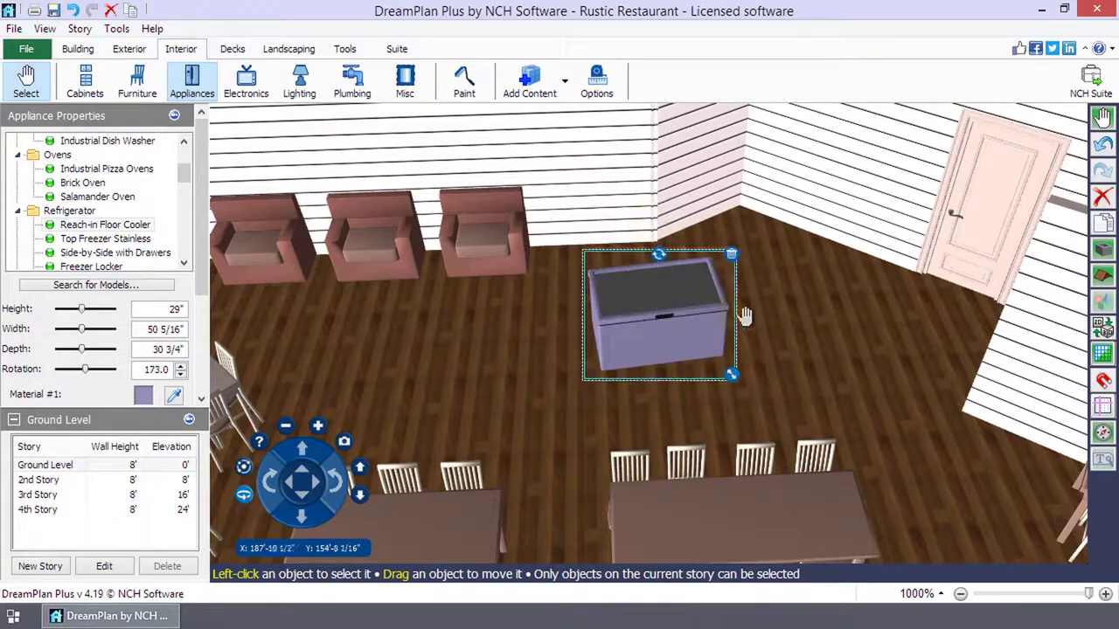
left_click(731, 255)
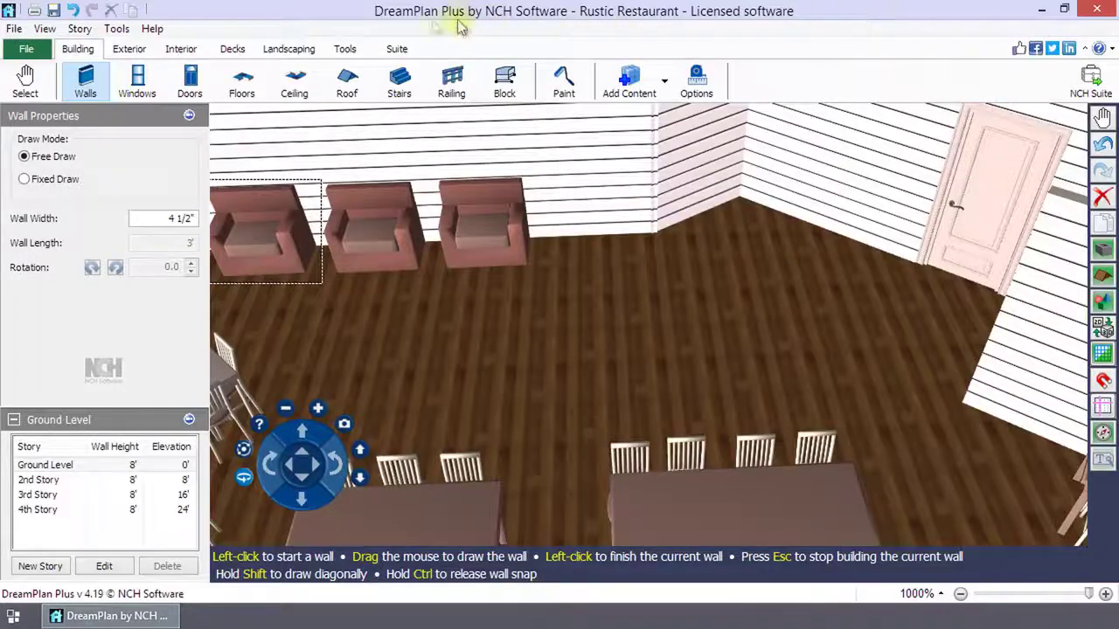
Step: Place a Top Freezer Stainless refrigerator near the back wall, right of the armchairs
left_click(181, 49)
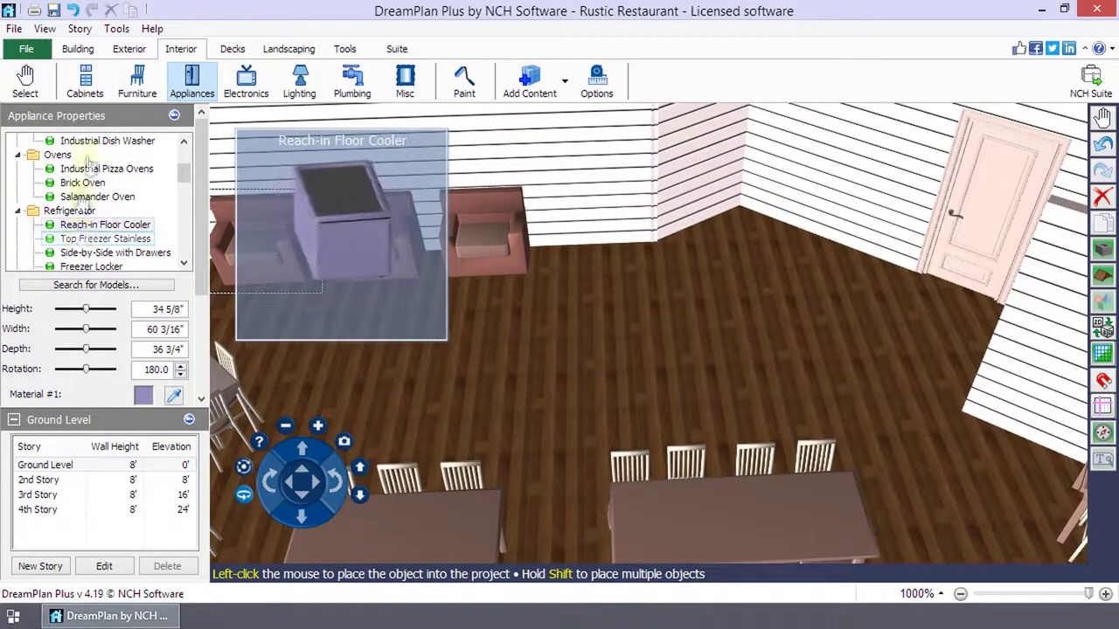
left_click(137, 80)
left_click(246, 81)
left_click(193, 81)
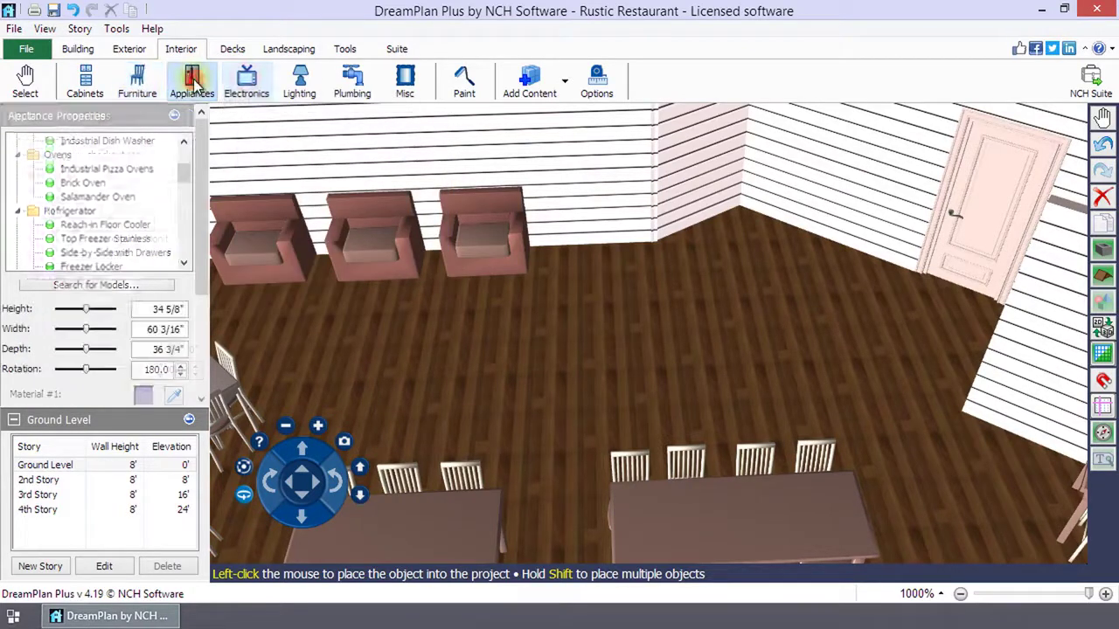
left_click(103, 236)
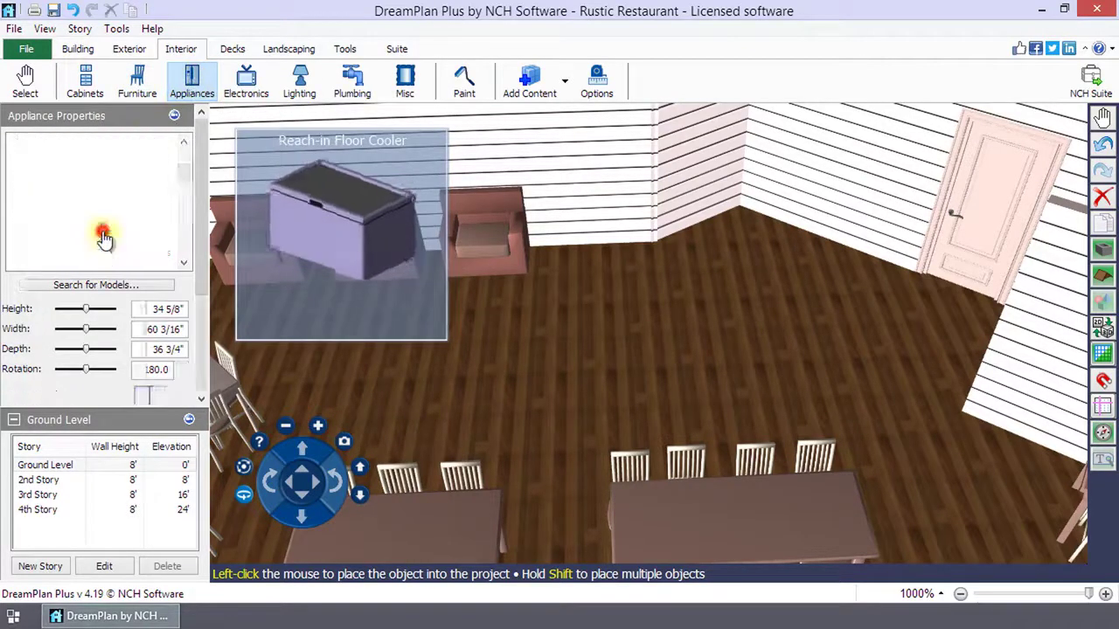
left_click(101, 239)
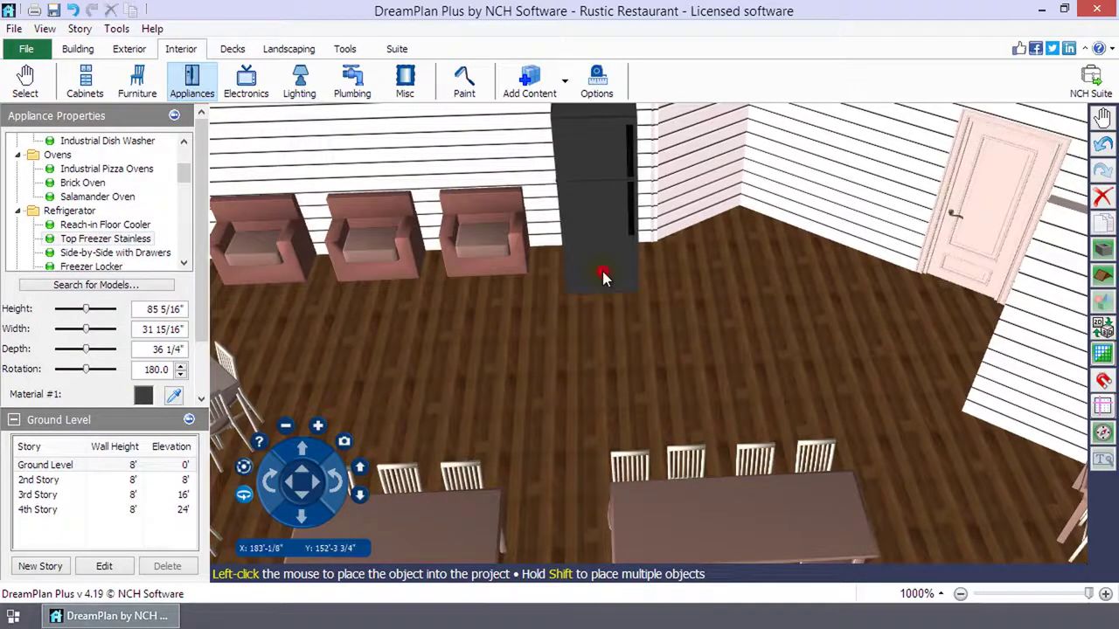
left_click(602, 275)
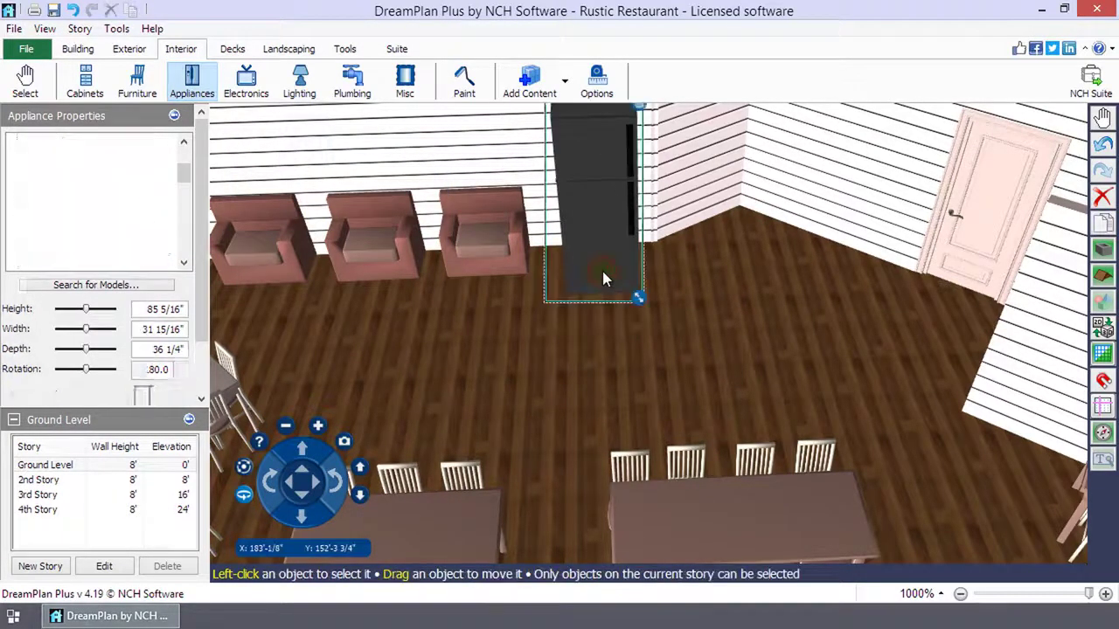
left_click(300, 476)
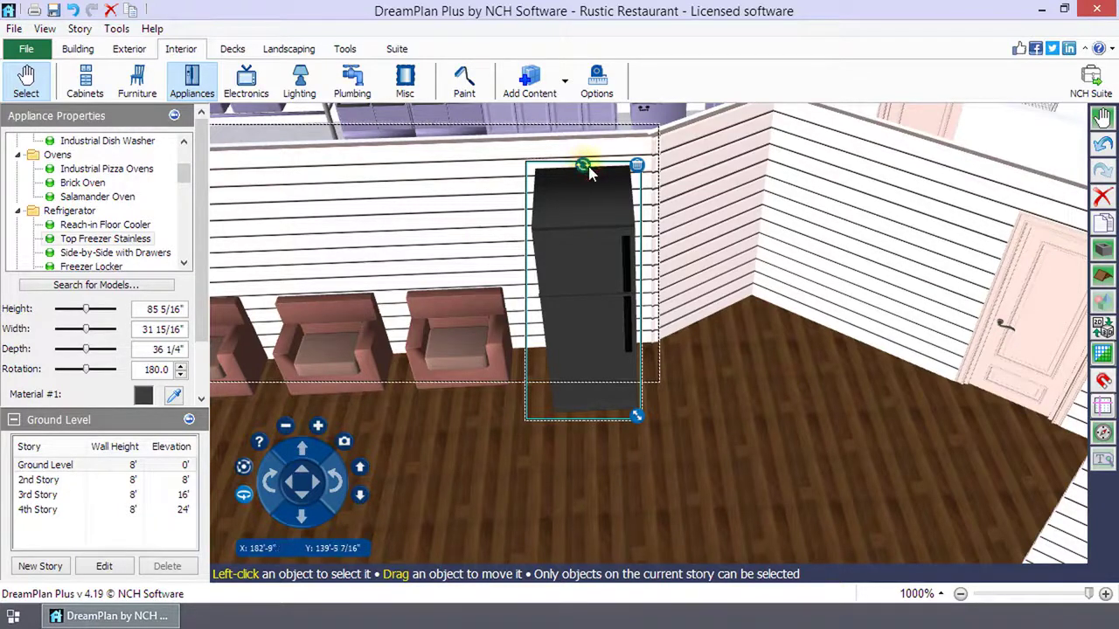
Step: Adjust the fridge's rotation by handle and spinner, settling on 186 degrees
mouse_move(584, 166)
left_mouse_down()
mouse_move(560, 194)
mouse_move(584, 181)
left_mouse_up()
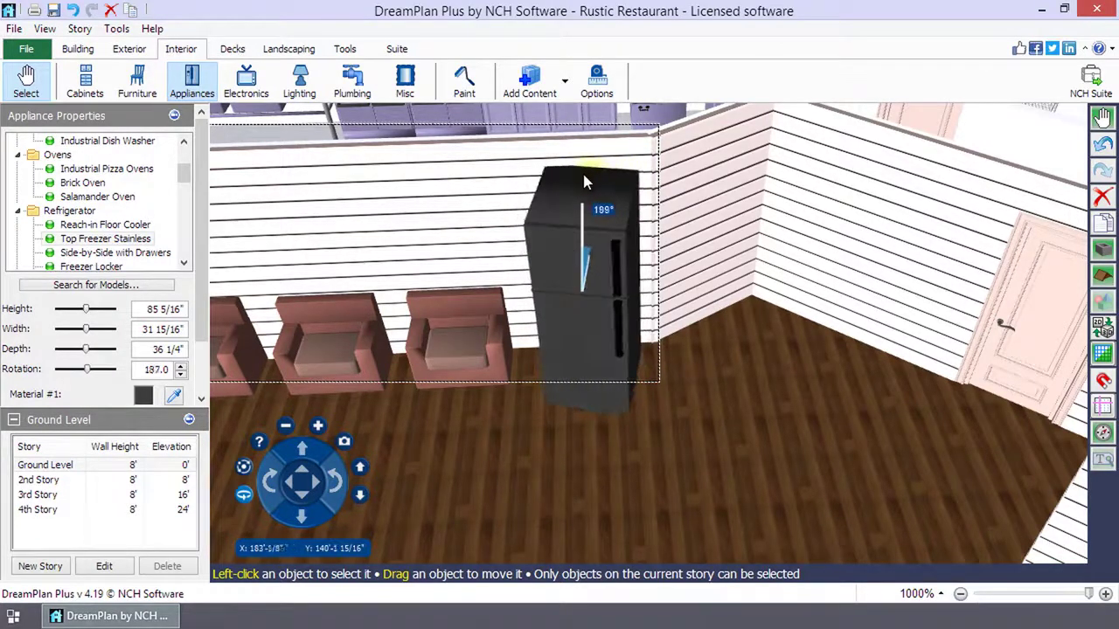
left_click_drag(586, 181, 584, 170)
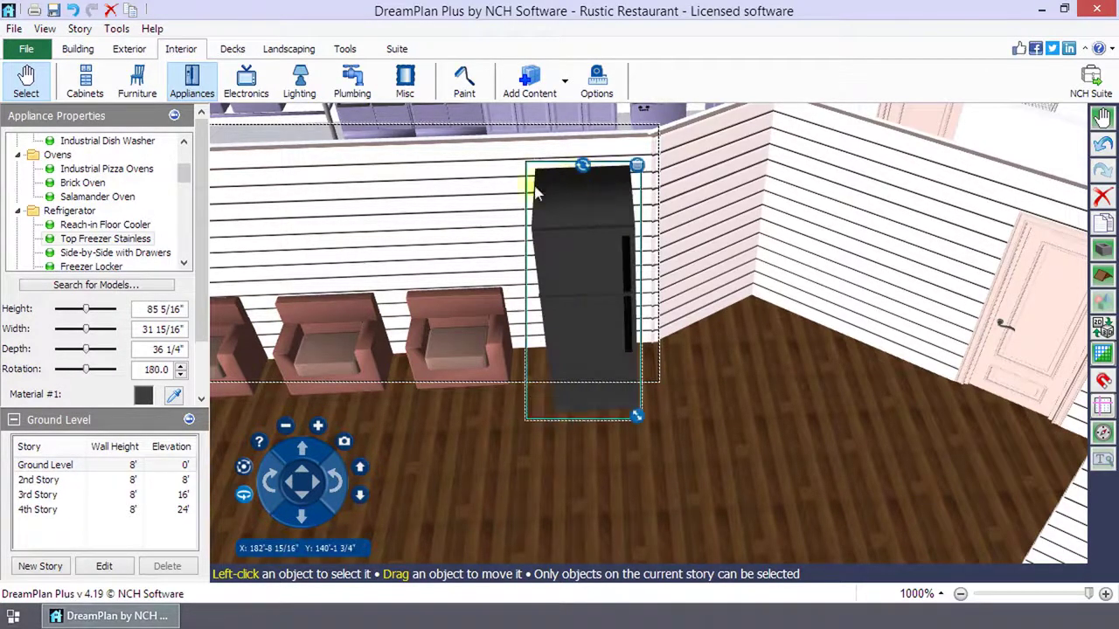
left_click_drag(87, 369, 88, 373)
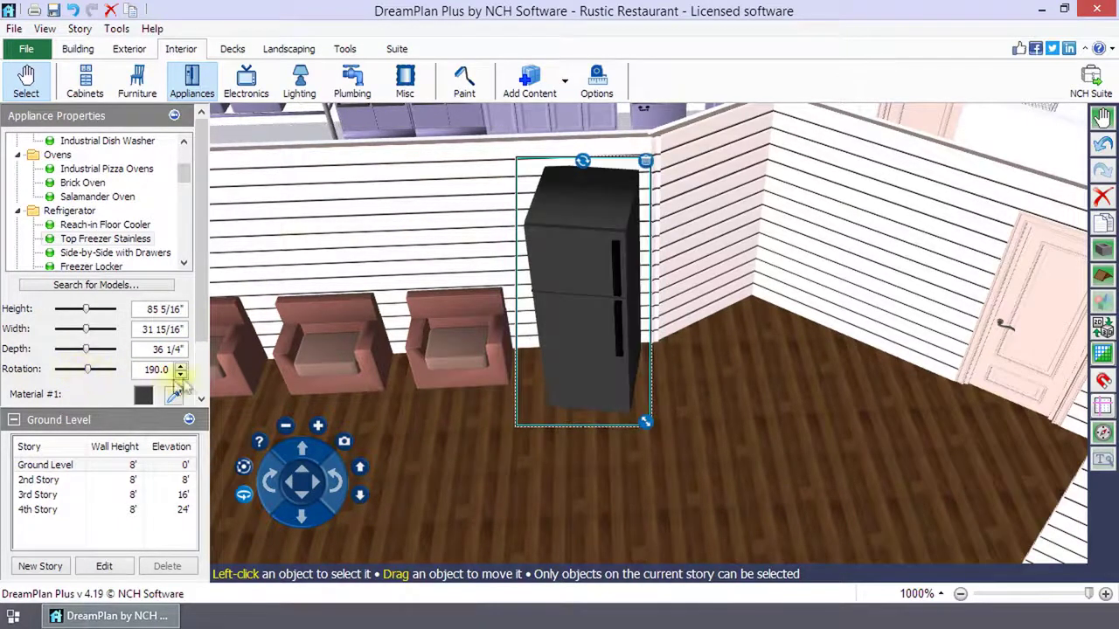
left_click(181, 374)
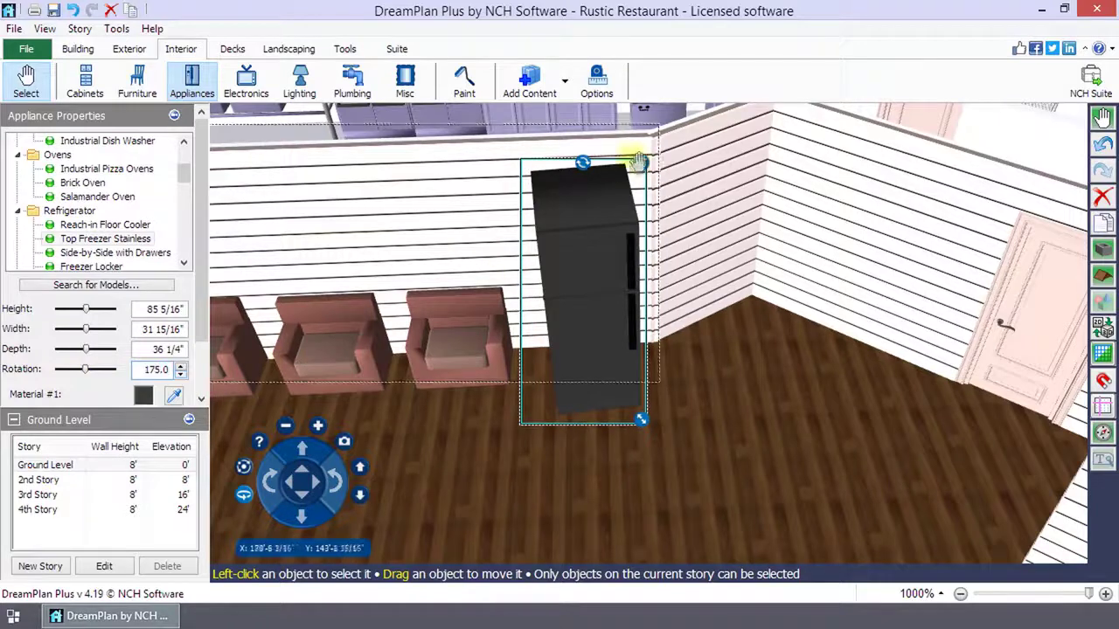
left_click_drag(582, 166, 595, 168)
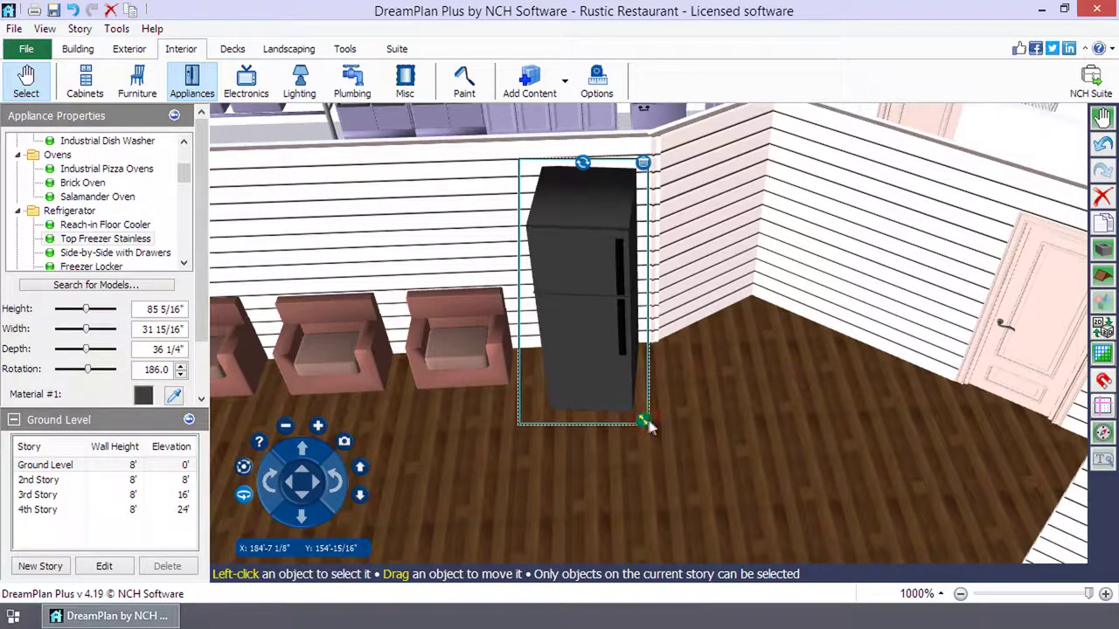
Step: Resize the fridge to 38 7/8" wide and 25 11/16" deep, then set it back against the wall
mouse_move(647, 424)
left_mouse_down()
mouse_move(699, 465)
mouse_move(661, 402)
left_mouse_up()
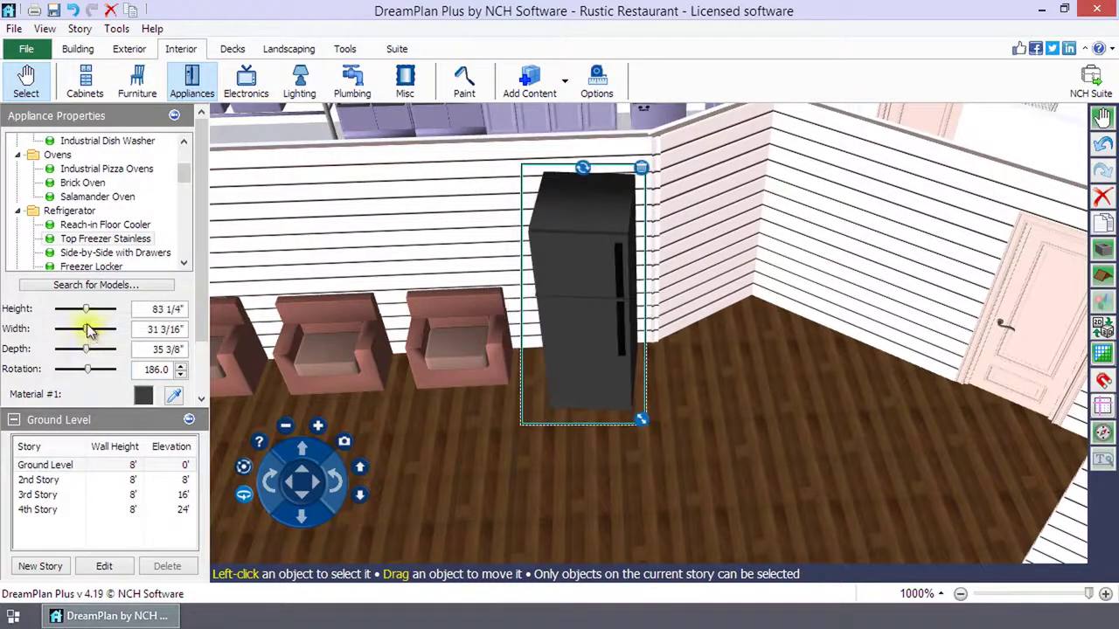
left_click_drag(88, 329, 93, 330)
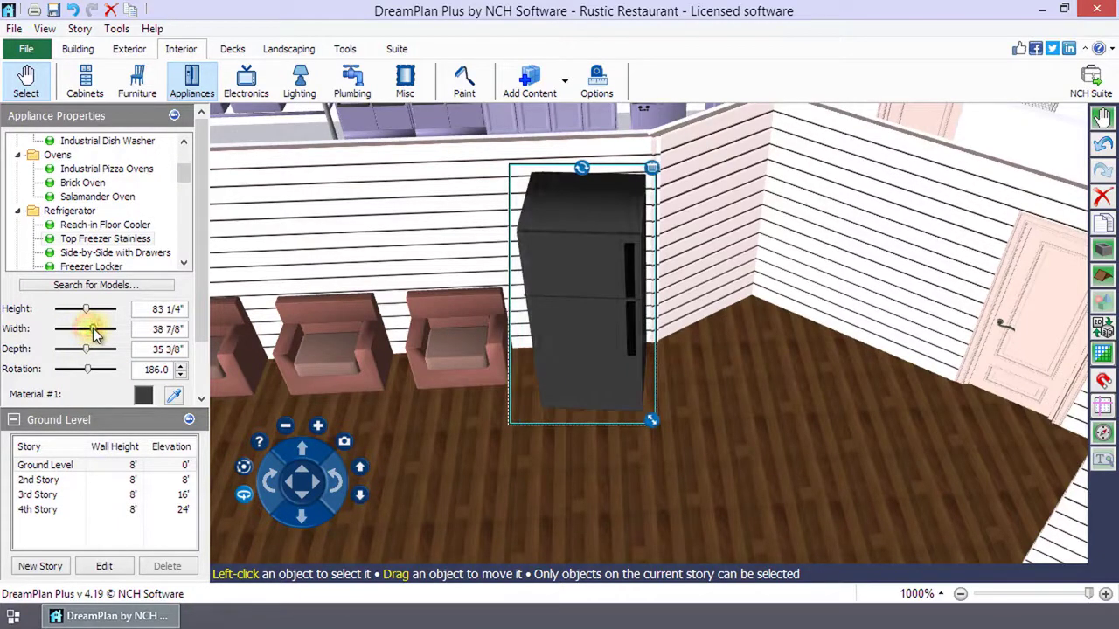
left_click_drag(87, 350, 79, 350)
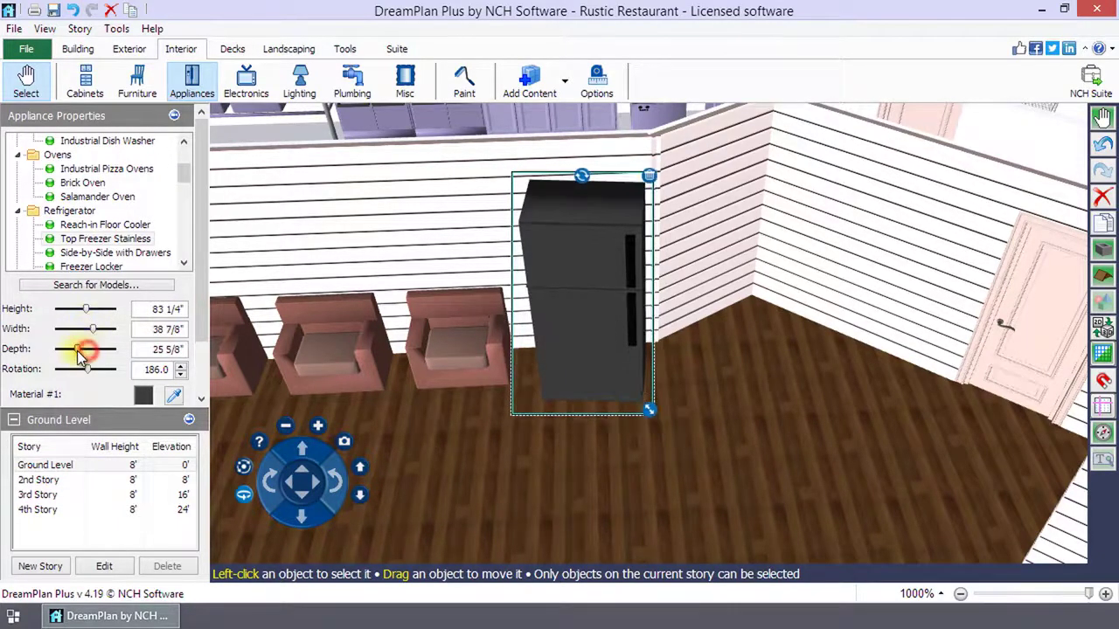
left_click_drag(87, 310, 88, 315)
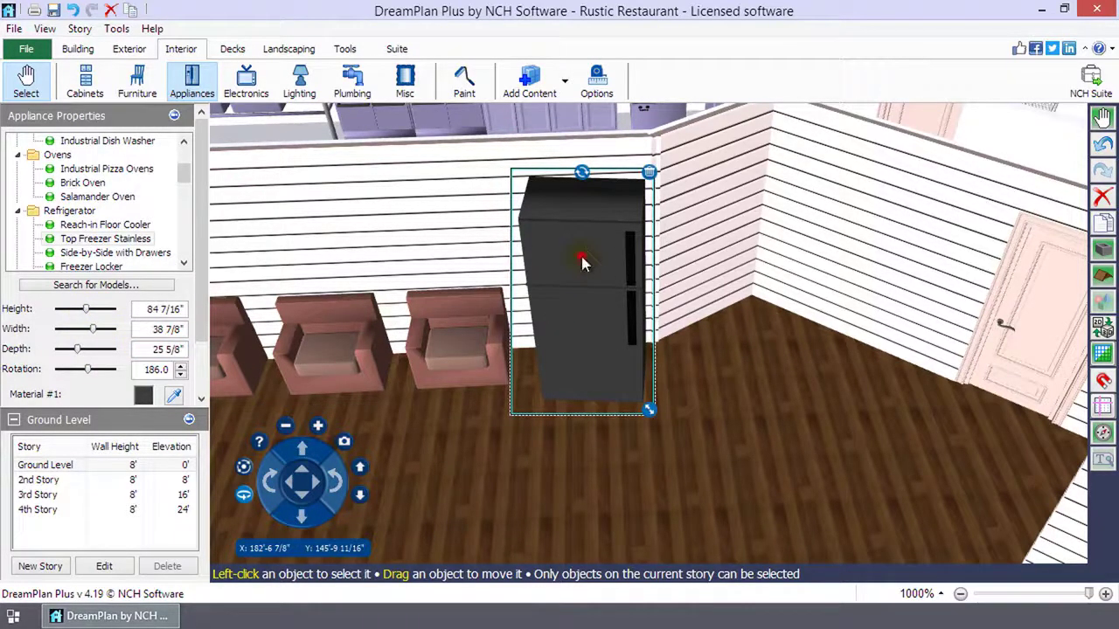
left_click_drag(583, 262, 594, 323)
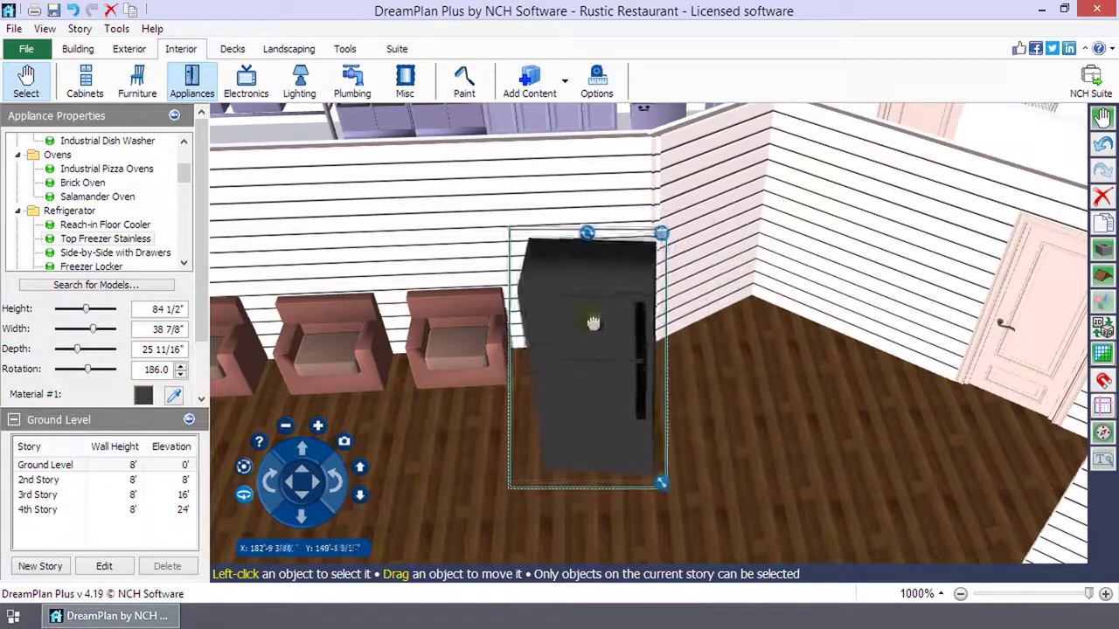
left_click_drag(594, 323, 575, 263)
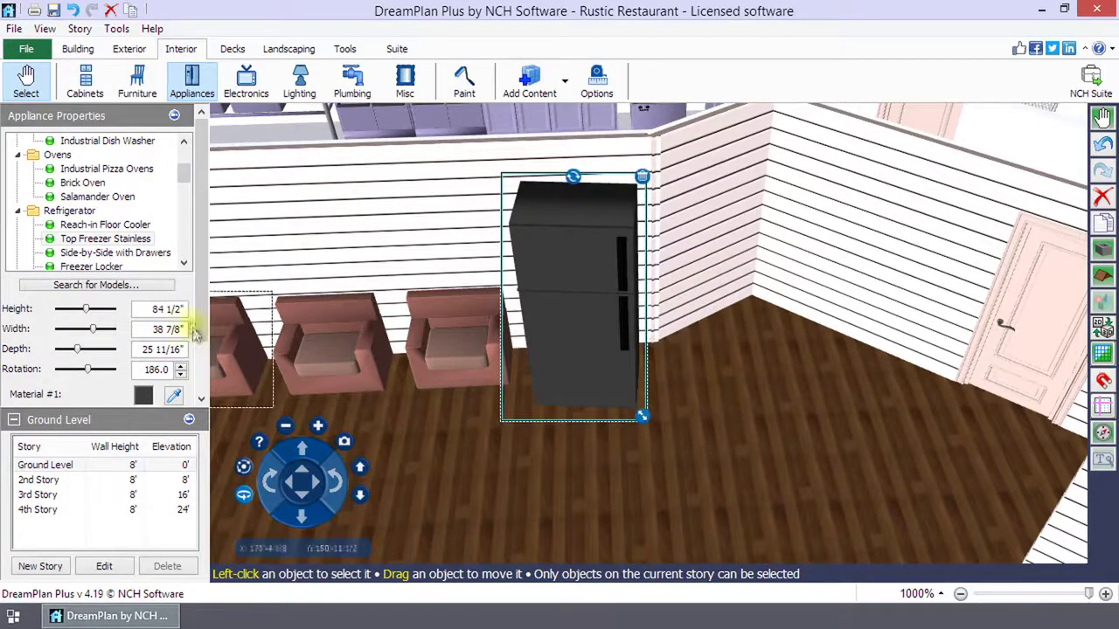
Step: Recolour the fridge's Material #1 dark red, then delete the fridge
scroll(199, 283, "down", 2)
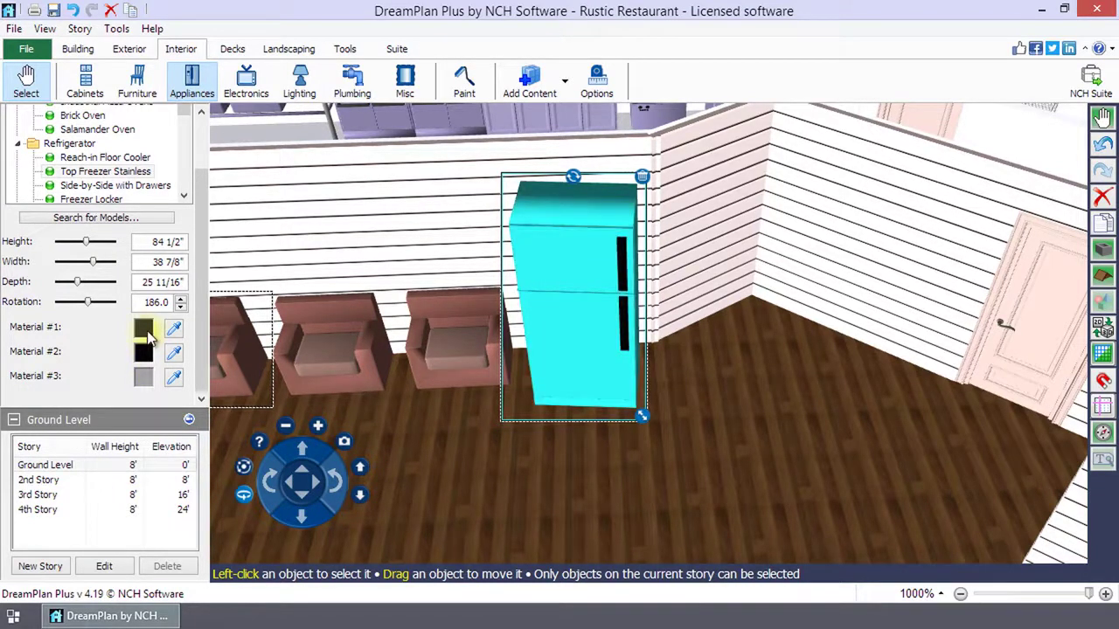
left_click(143, 330)
left_click(354, 52)
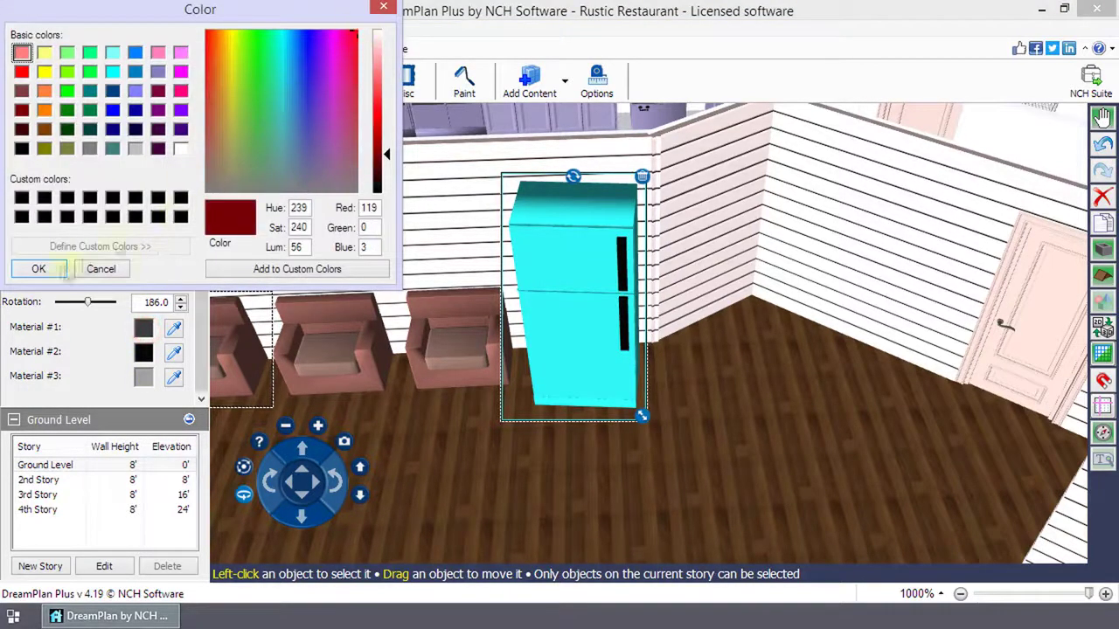
left_click(38, 269)
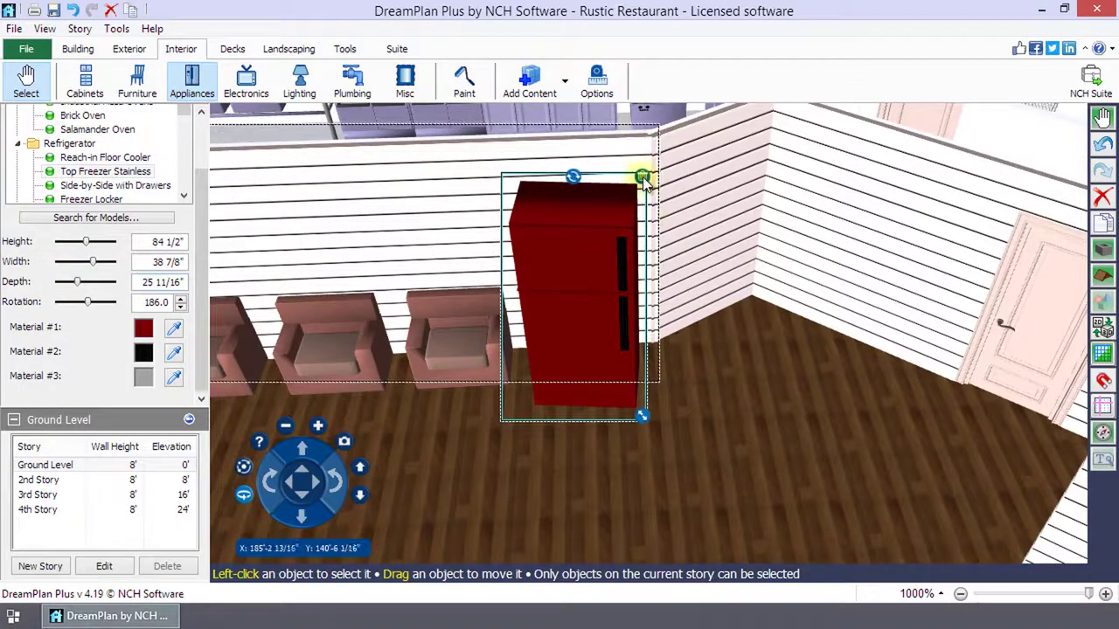
key("Delete")
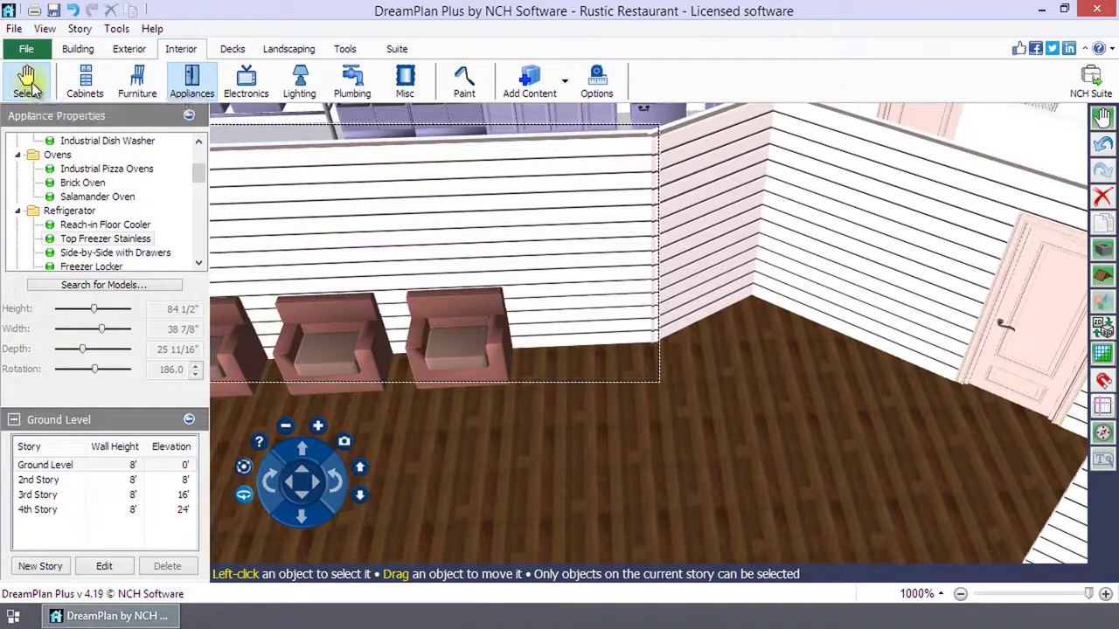
Step: Select the rightmost pink armchair and nudge it slightly to the right
left_click(466, 353)
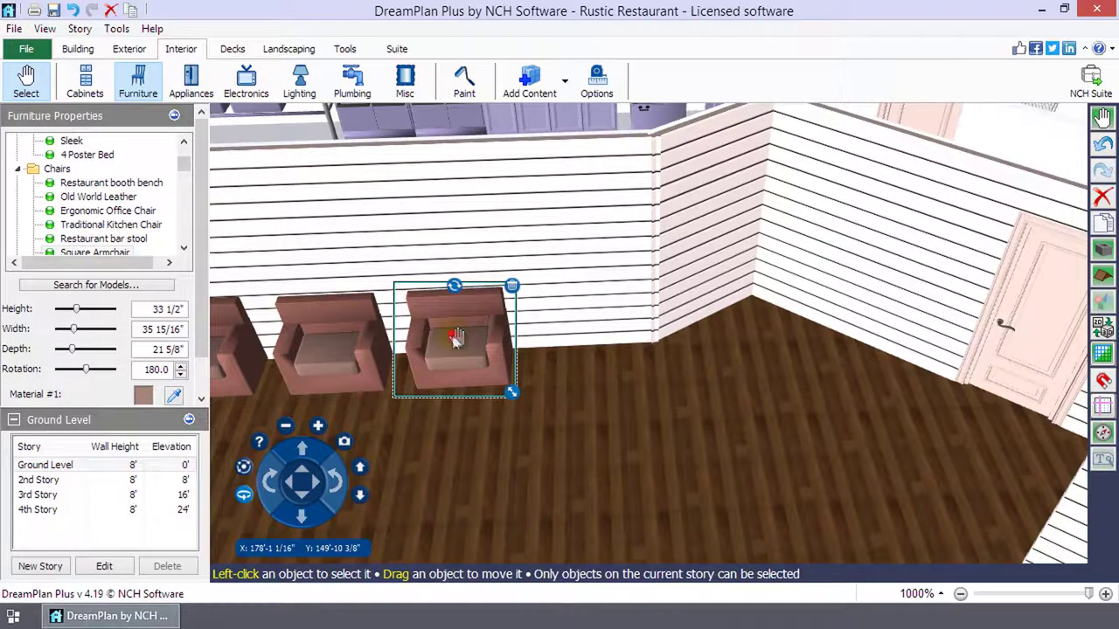
left_click_drag(469, 340, 463, 343)
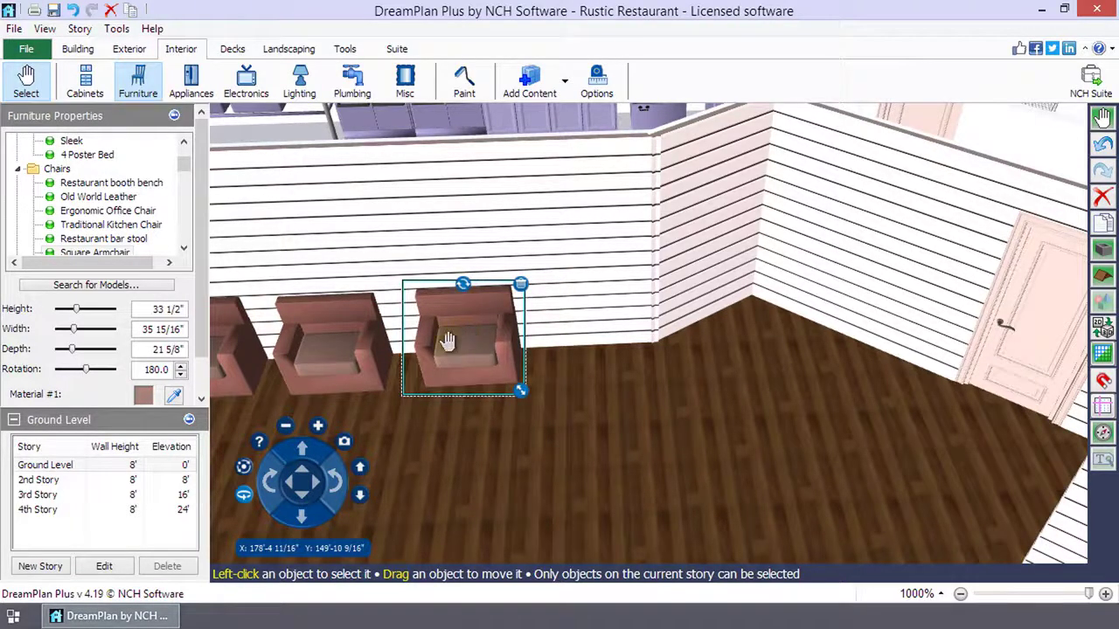
scroll(201, 276, "down", 1)
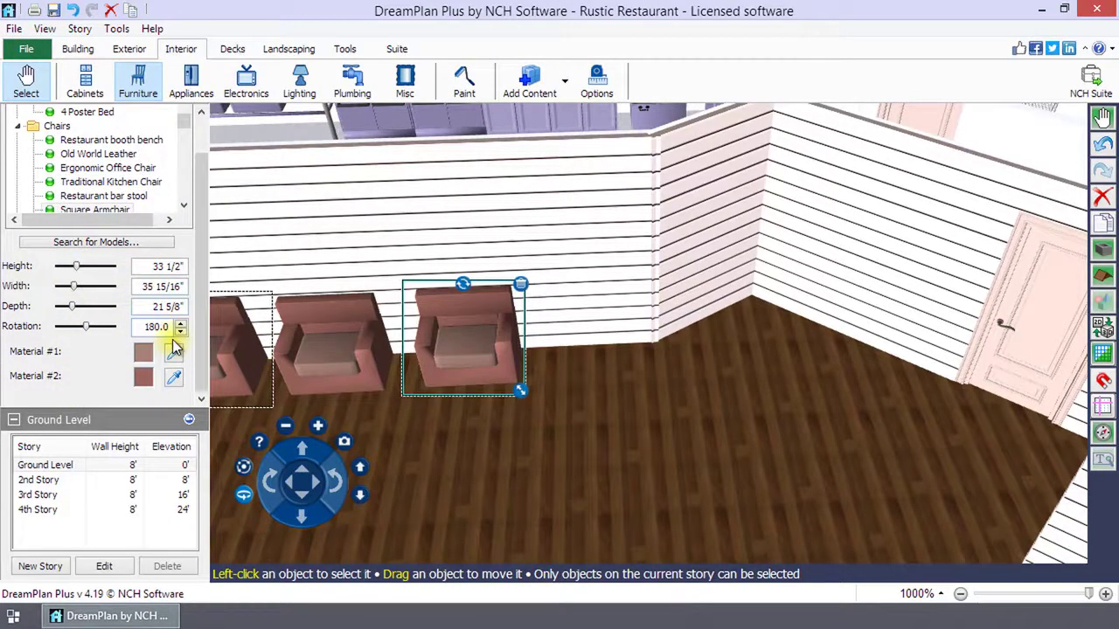
Step: Place two brown Square Armchairs along the back wall, extending the row
left_click(118, 216)
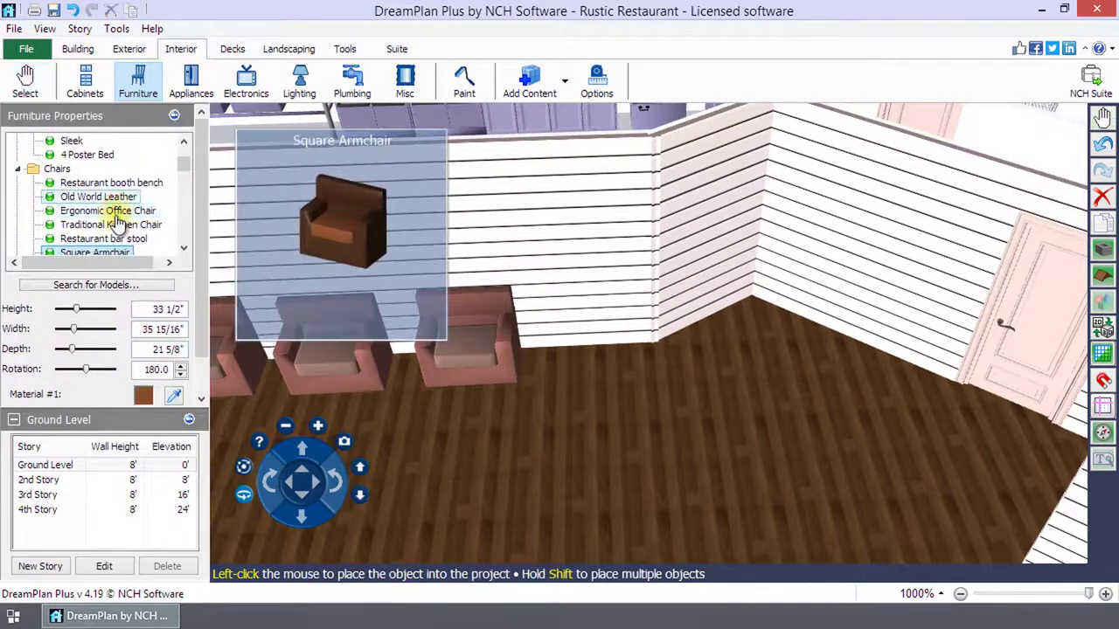
key("shift")
left_click(594, 367, "shift")
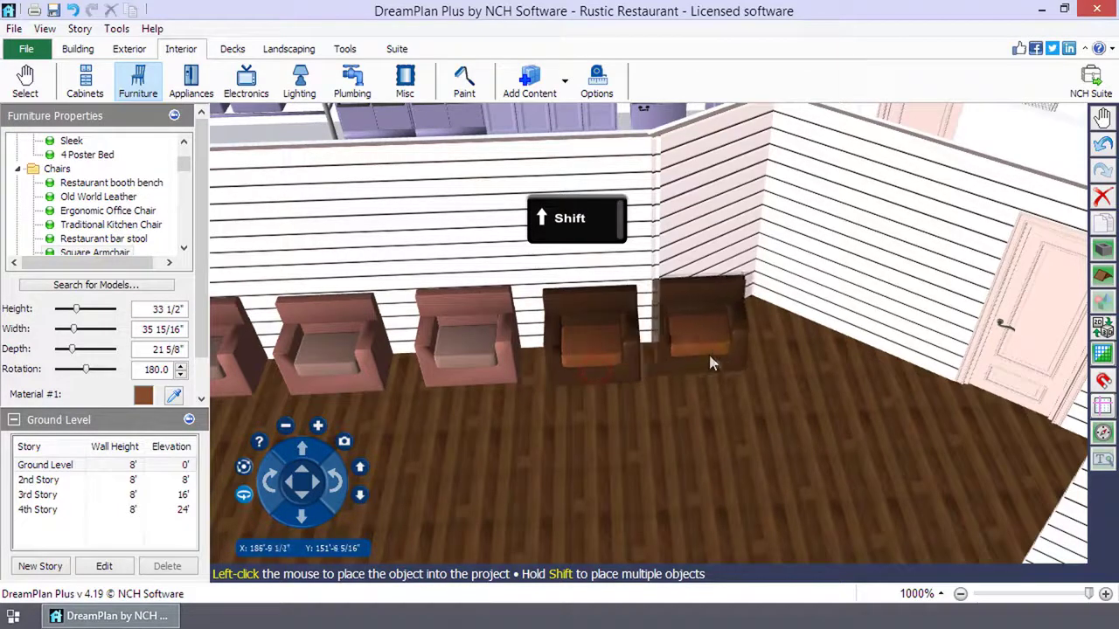
left_click(707, 371, "shift")
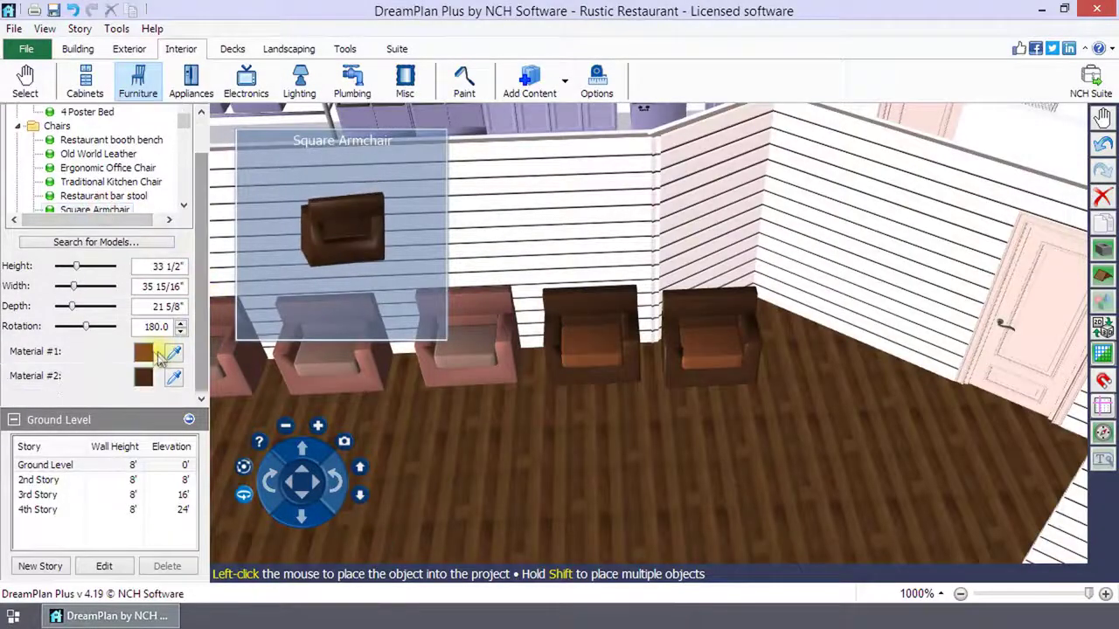
Step: Set Material #1 to white and #2 to red, then place two red armchairs in front
left_click(144, 352)
left_click(388, 32)
left_click(38, 268)
left_click(144, 376)
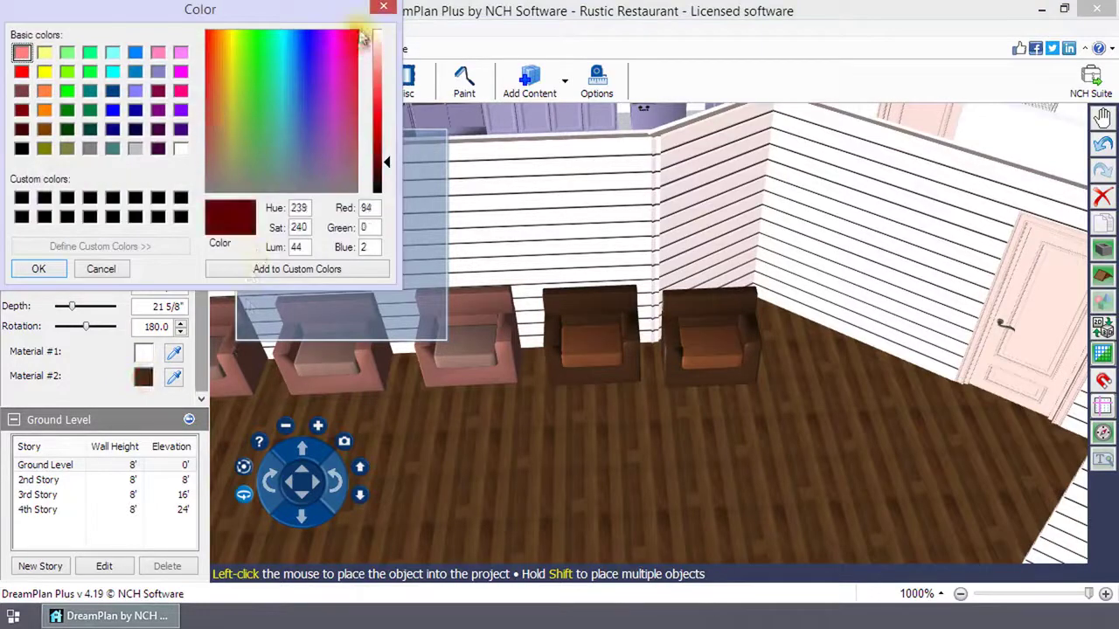
left_click_drag(388, 157, 387, 131)
left_click(38, 268)
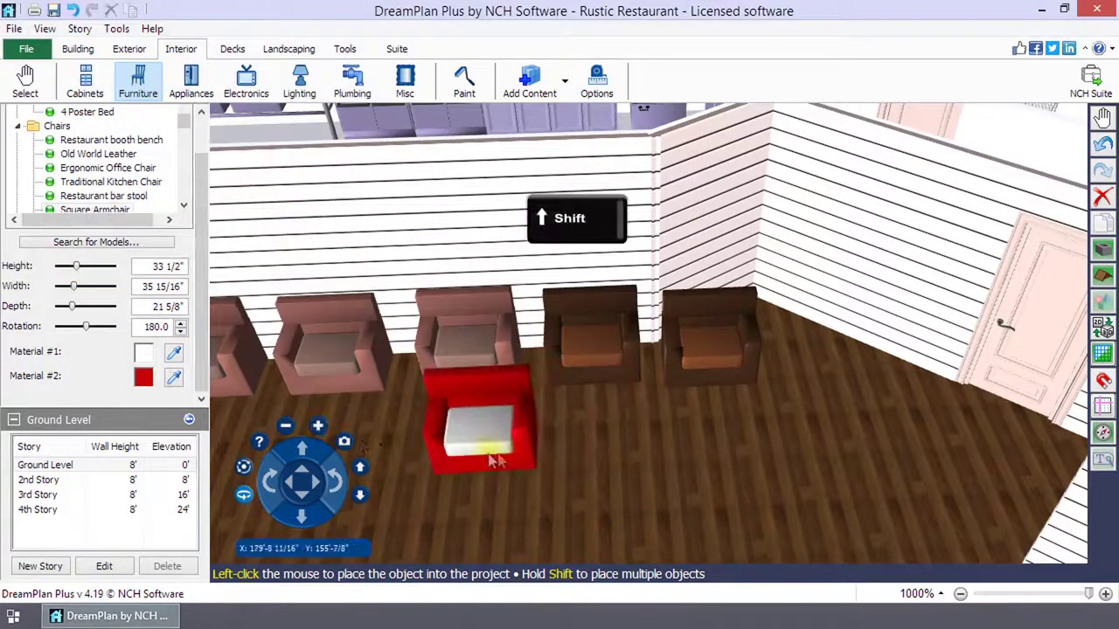
left_click(523, 442, "shift")
left_click(658, 438, "shift")
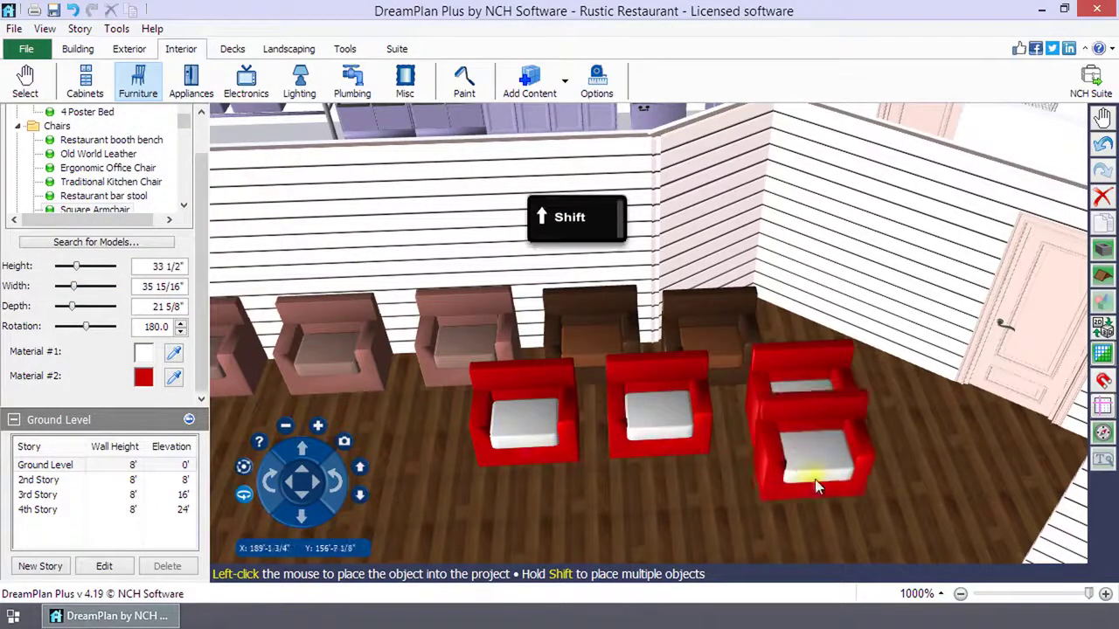